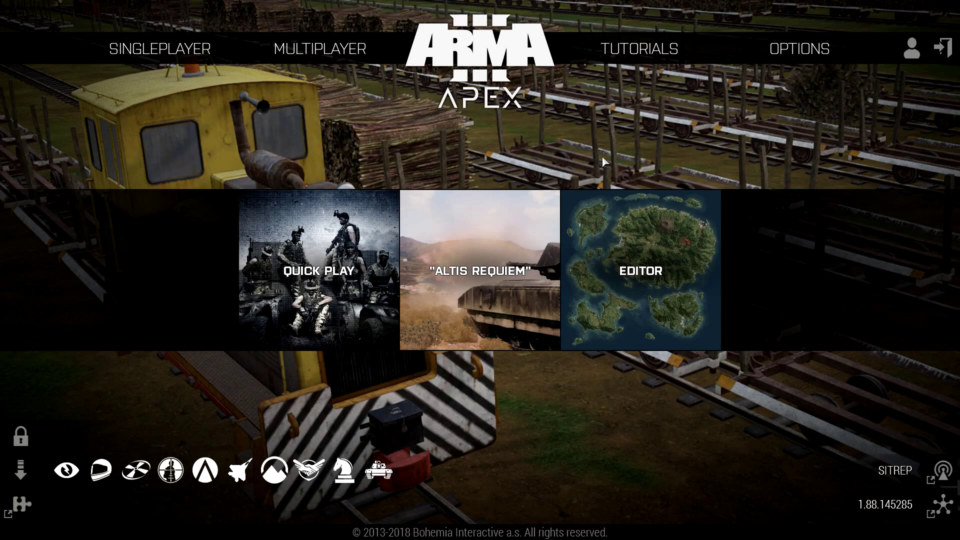
Open the Server Browser from the Multiplayer menu and switch to the Host Server form.
{"action": "mouse_move", "coordinate": [359, 44]}
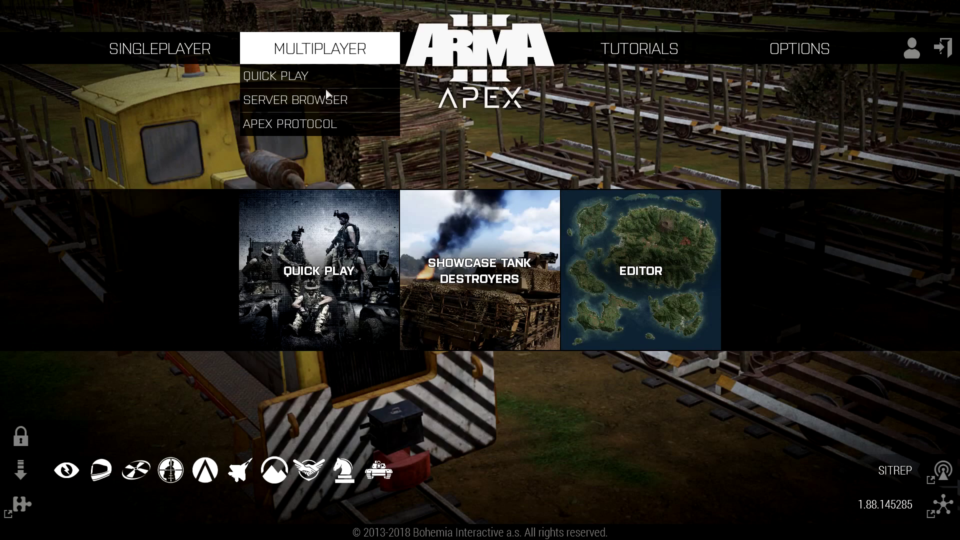
{"action": "left_click", "coordinate": [322, 102]}
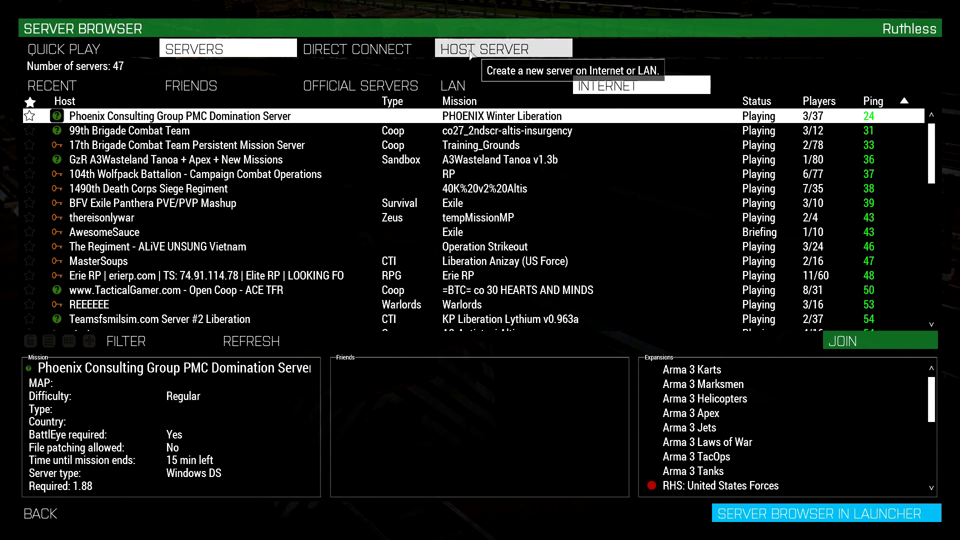
{"action": "left_click", "coordinate": [488, 49]}
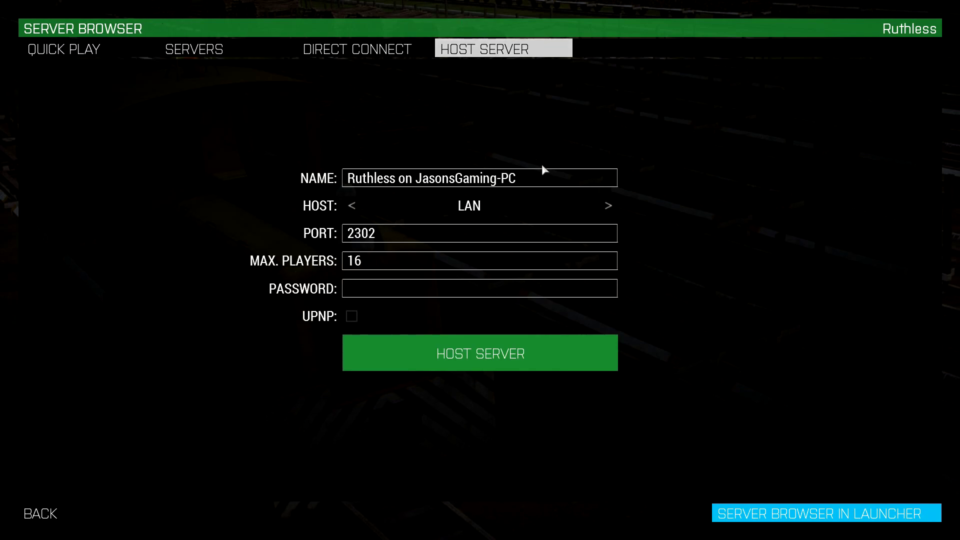
Replace the server name with 'My server'.
{"action": "left_click_drag", "start_coordinate": [523, 181], "coordinate": [330, 192]}
{"action": "key", "text": "BackSpace"}
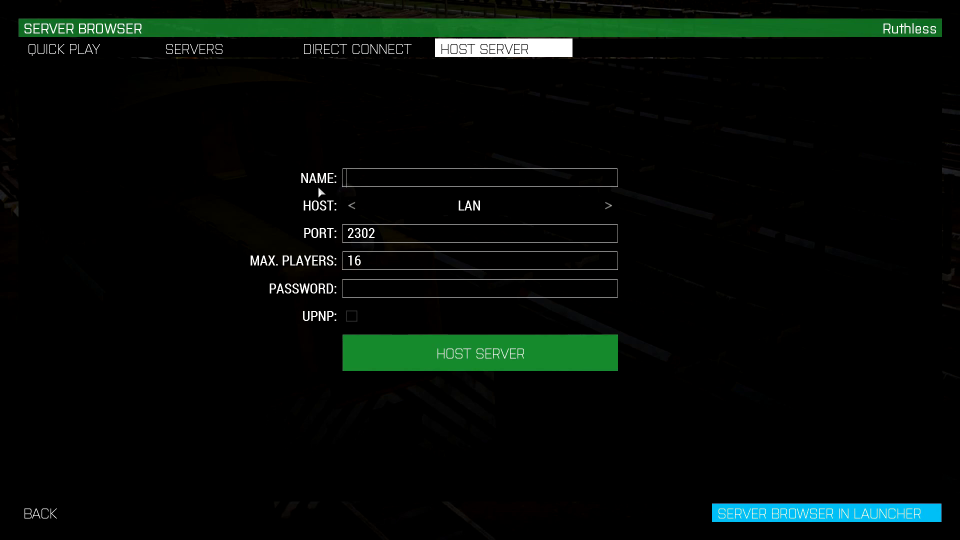
{"action": "type", "text": "My serv"}
{"action": "key", "text": "BackSpace"}
{"action": "type", "text": "rver"}
Set hosting to Internet, enter the server password, enable UPnP, and start hosting.
{"action": "left_click", "coordinate": [611, 205]}
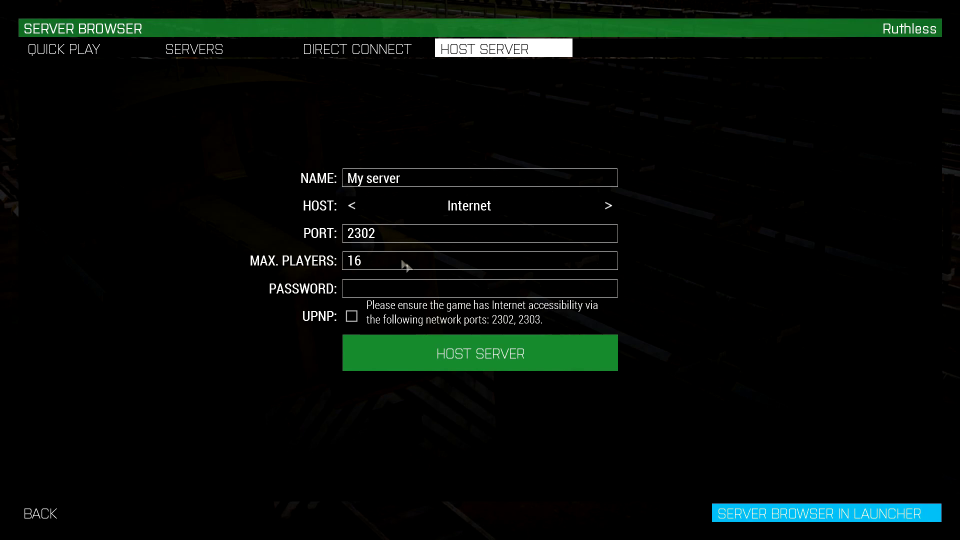
{"action": "left_click", "coordinate": [392, 236]}
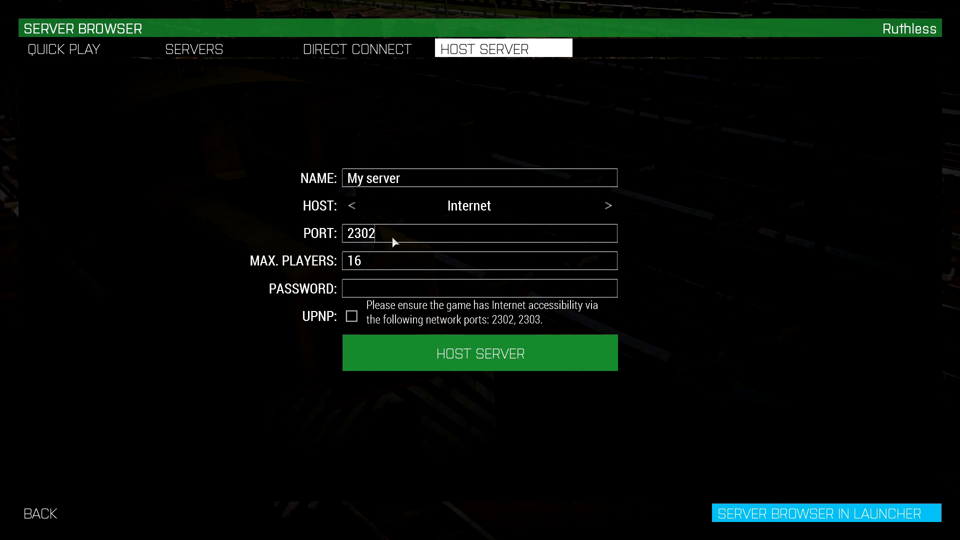
{"action": "left_click", "coordinate": [371, 271]}
{"action": "type", "text": "applesauce"}
{"action": "left_click", "coordinate": [351, 317]}
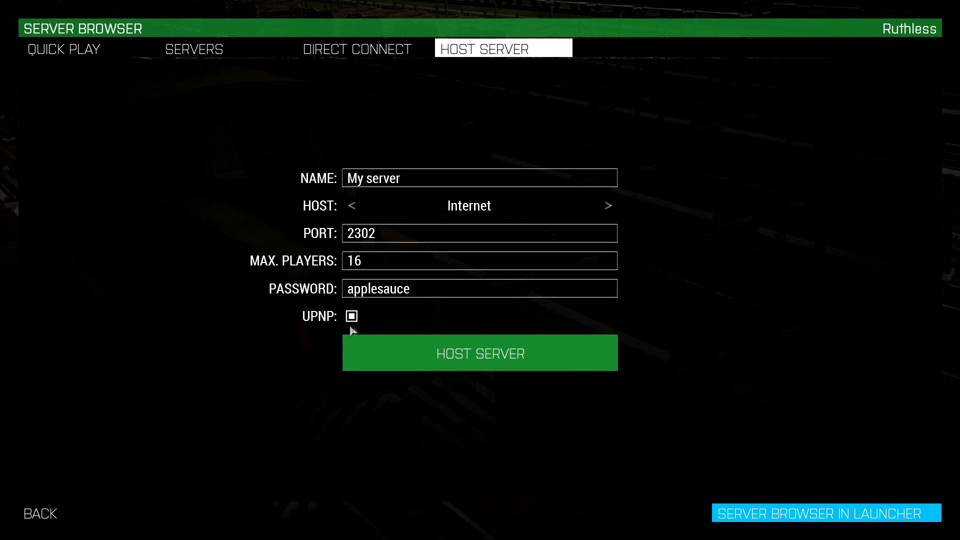
{"action": "left_click", "coordinate": [450, 350]}
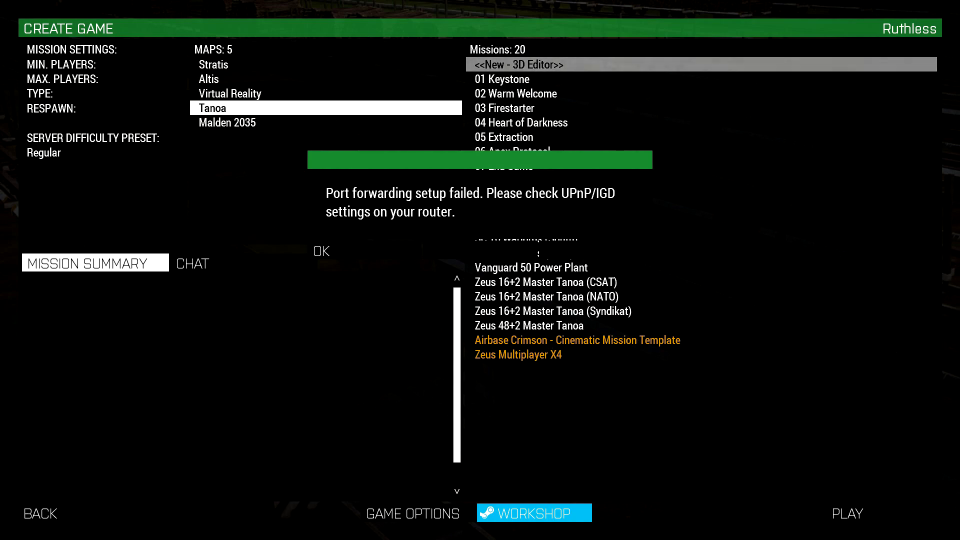
Switch from the Create Game screen to a Chrome browser window.
{"action": "key", "text": "alt+Tab"}
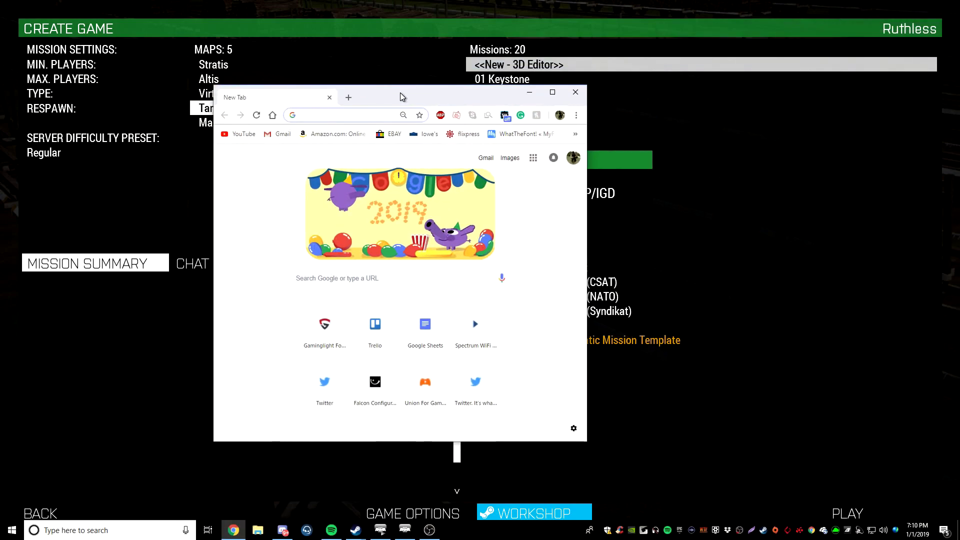
Maximize Chrome and load the router admin page at 192.168.1.1.
{"action": "left_click", "coordinate": [552, 92]}
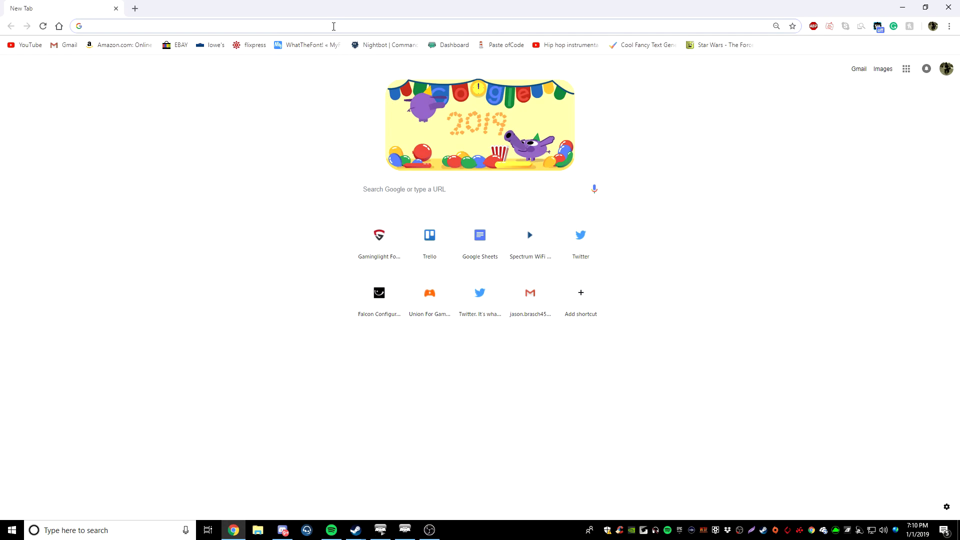
{"action": "left_click", "coordinate": [334, 26]}
{"action": "type", "text": "192"}
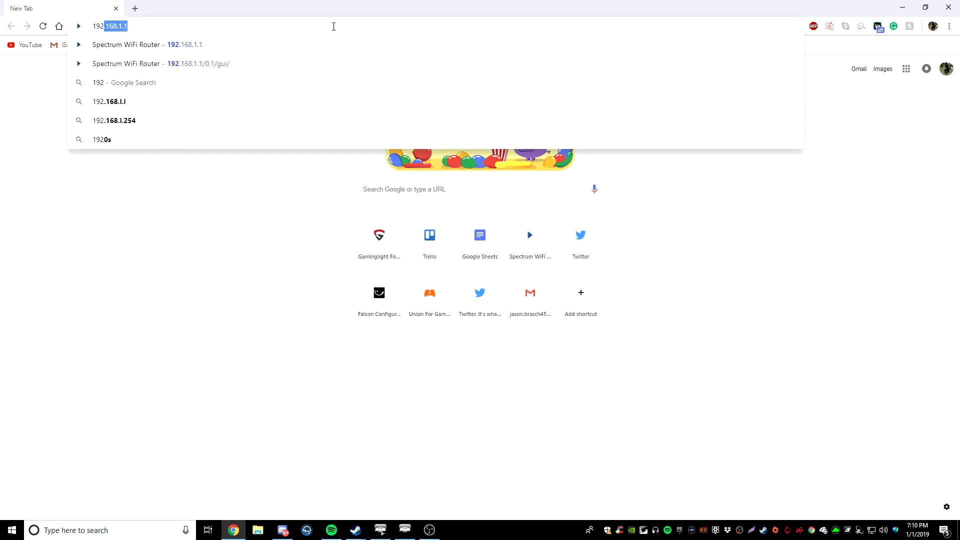
{"action": "type", "text": ".16"}
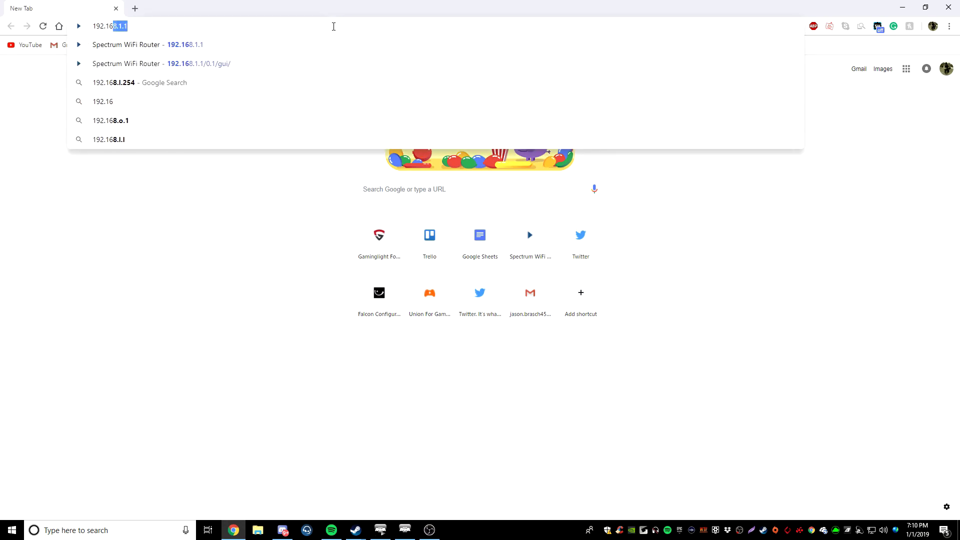
{"action": "type", "text": "8.1.1"}
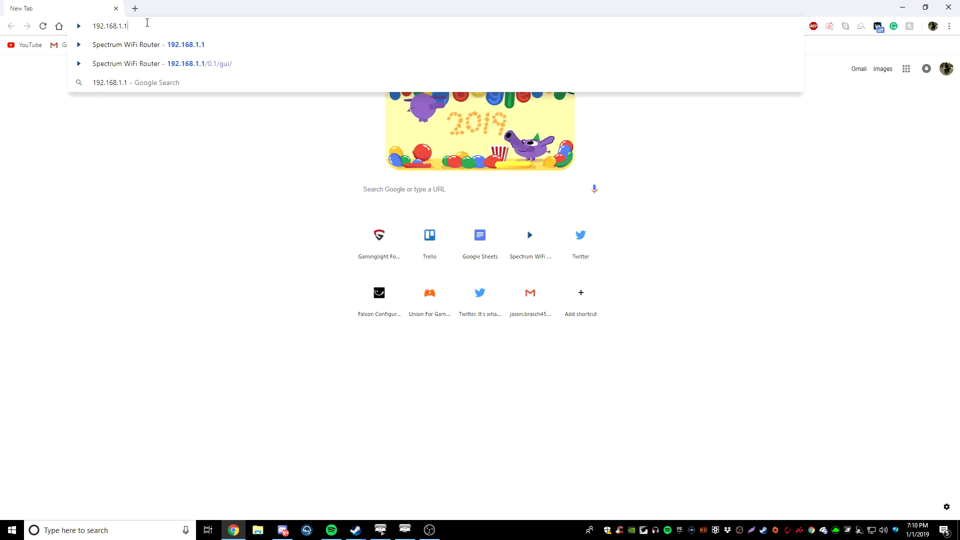
{"action": "triple_click", "coordinate": [148, 24]}
{"action": "left_click", "coordinate": [152, 26]}
{"action": "key", "text": "Return"}
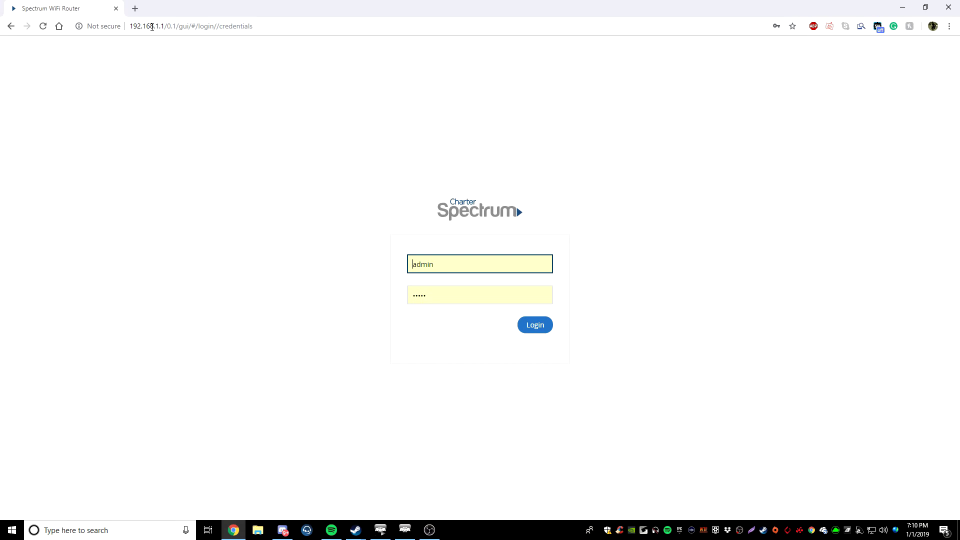
{"action": "left_click", "coordinate": [463, 263]}
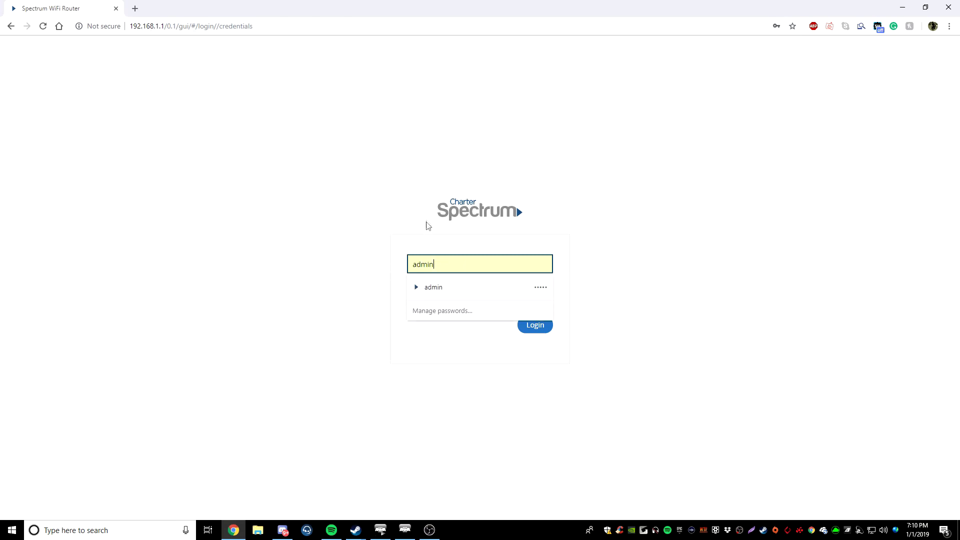
{"action": "left_click", "coordinate": [453, 287]}
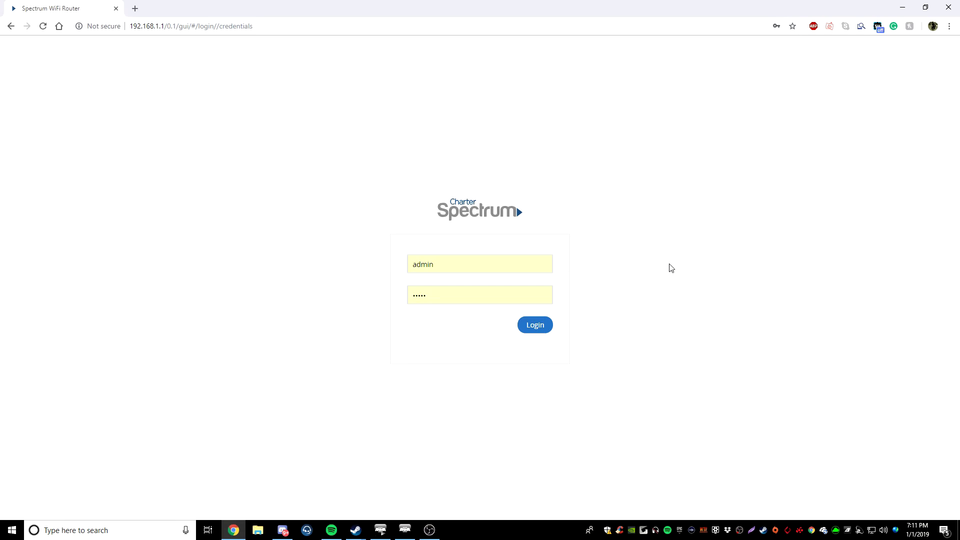
{"action": "left_click", "coordinate": [524, 290]}
Log in to the Spectrum router and open Access Control's Port Forwarding page.
{"action": "left_click", "coordinate": [286, 297]}
{"action": "left_click", "coordinate": [549, 332]}
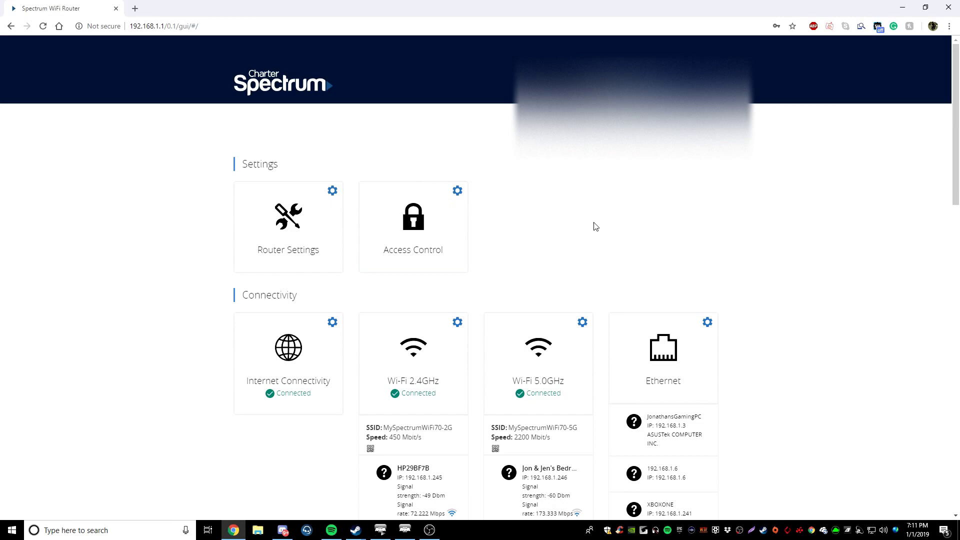
{"action": "left_click", "coordinate": [437, 241]}
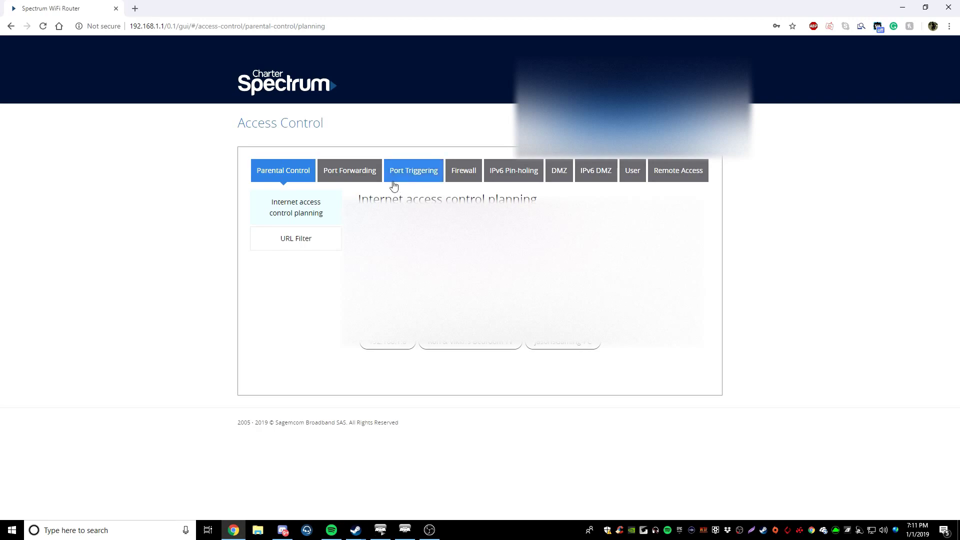
{"action": "left_click", "coordinate": [355, 182]}
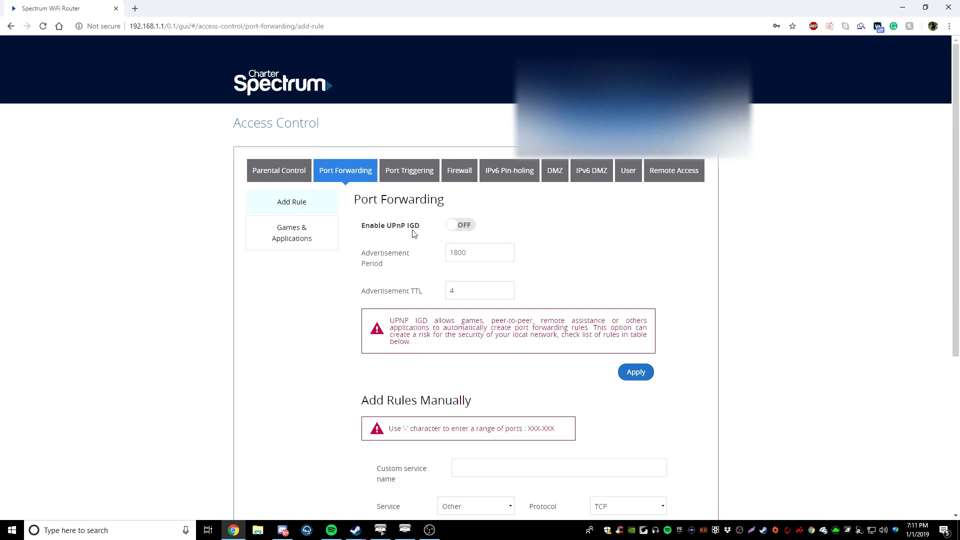
Leave the UPnP IGD toggle set to ON, then return to the Arma 3 window.
{"action": "left_click", "coordinate": [455, 225]}
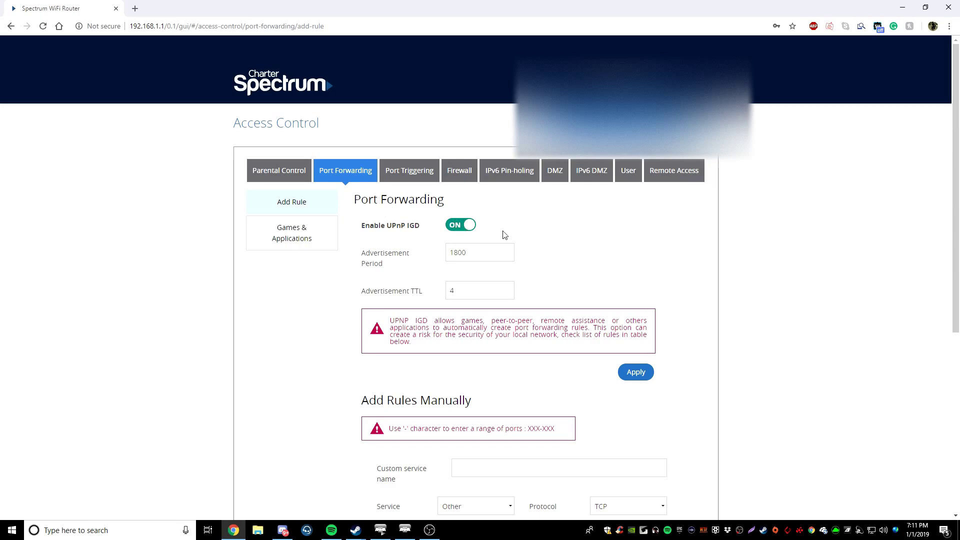
{"action": "left_click", "coordinate": [451, 228]}
{"action": "left_click", "coordinate": [461, 226]}
{"action": "left_click", "coordinate": [396, 233]}
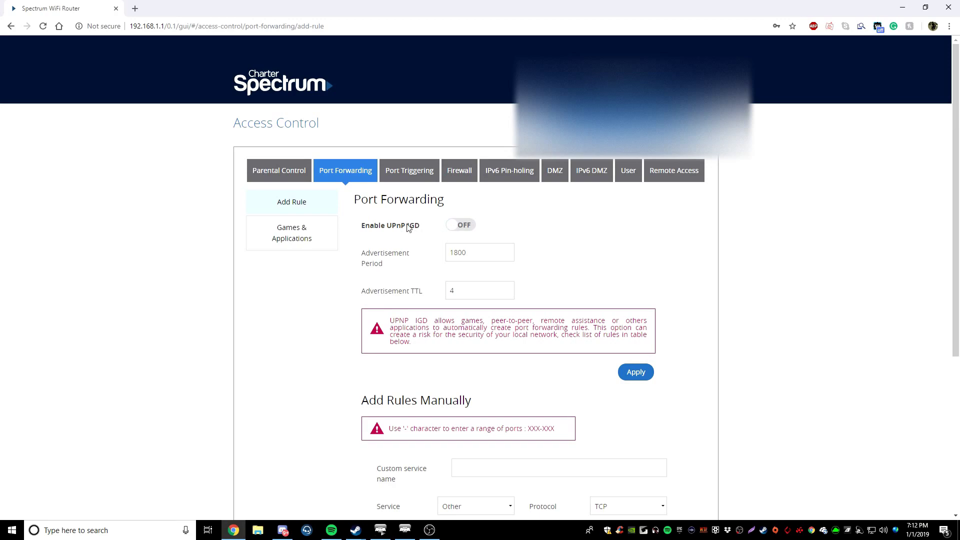
{"action": "left_click", "coordinate": [407, 229]}
{"action": "left_click", "coordinate": [405, 530]}
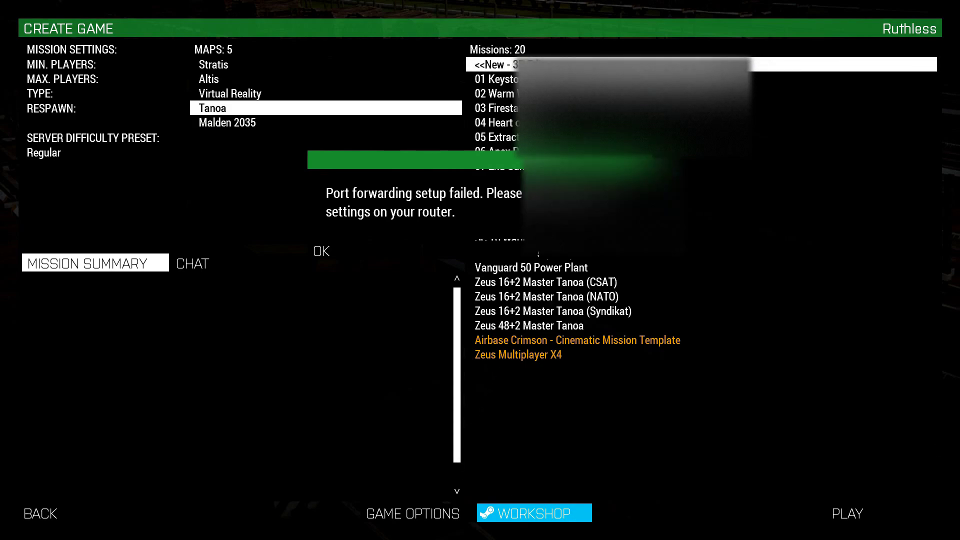
Back on the router's Port Forwarding page, apply UPnP IGD ON and confirm the 'Are you sure?' prompt.
{"action": "key", "text": "alt+Tab"}
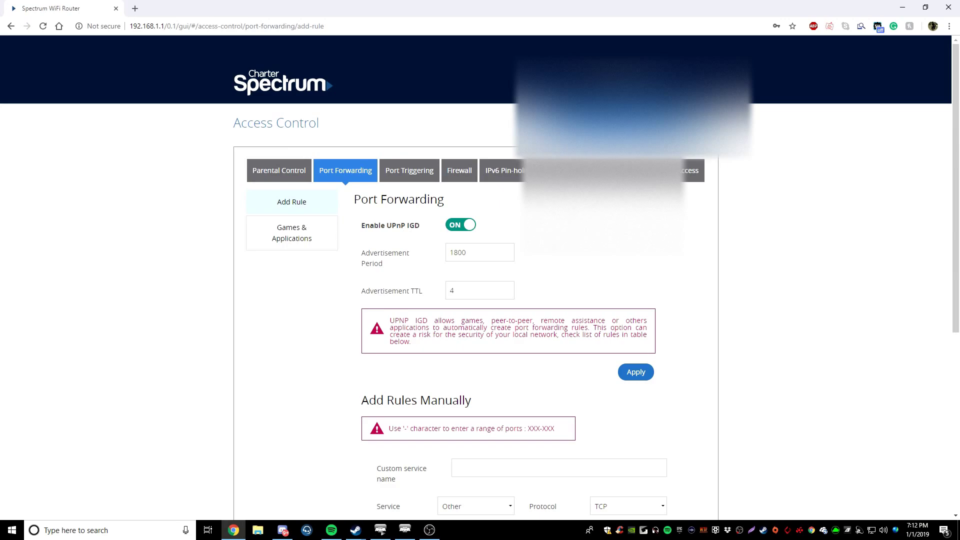
{"action": "left_click", "coordinate": [636, 372]}
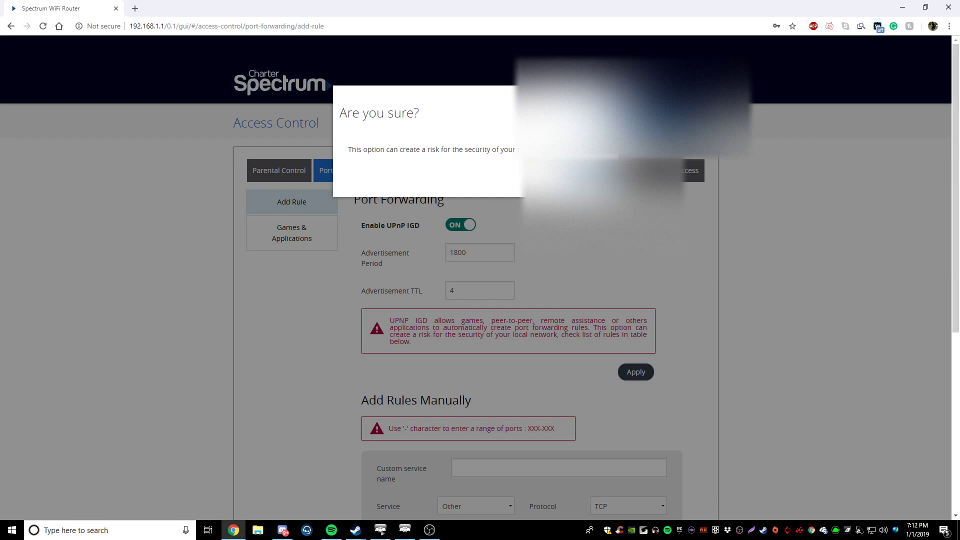
{"action": "left_click", "coordinate": [595, 177]}
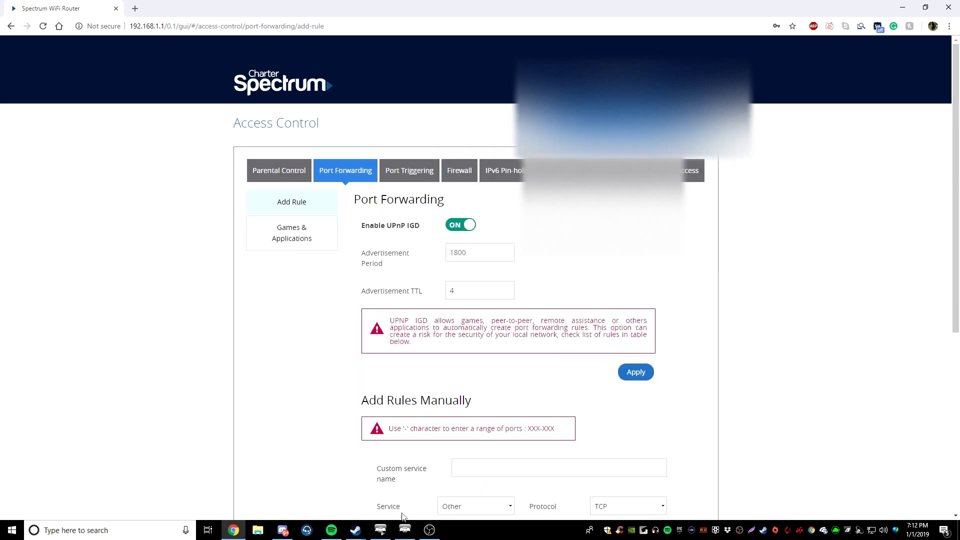
Dismiss the port-forwarding error and return to the Host Server form.
{"action": "left_click", "coordinate": [407, 497]}
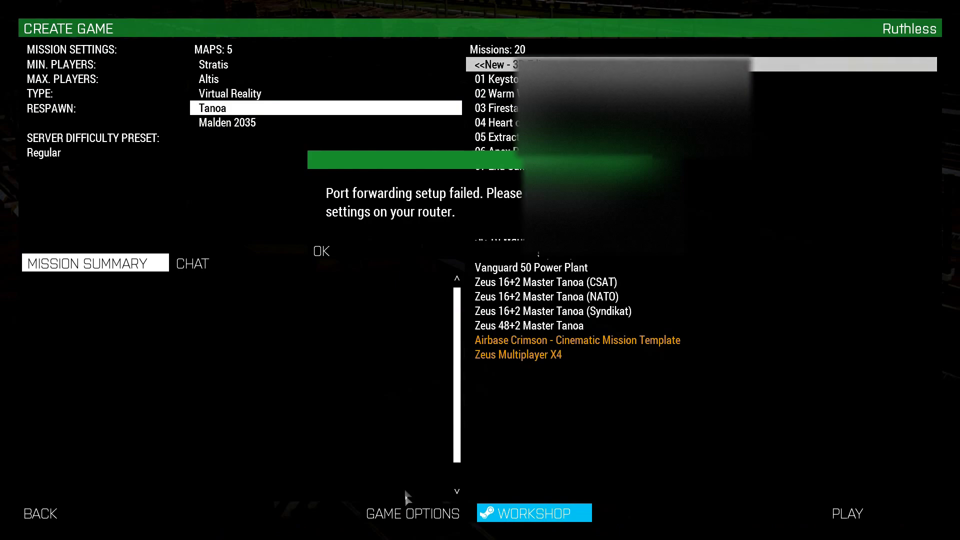
{"action": "left_click", "coordinate": [373, 254]}
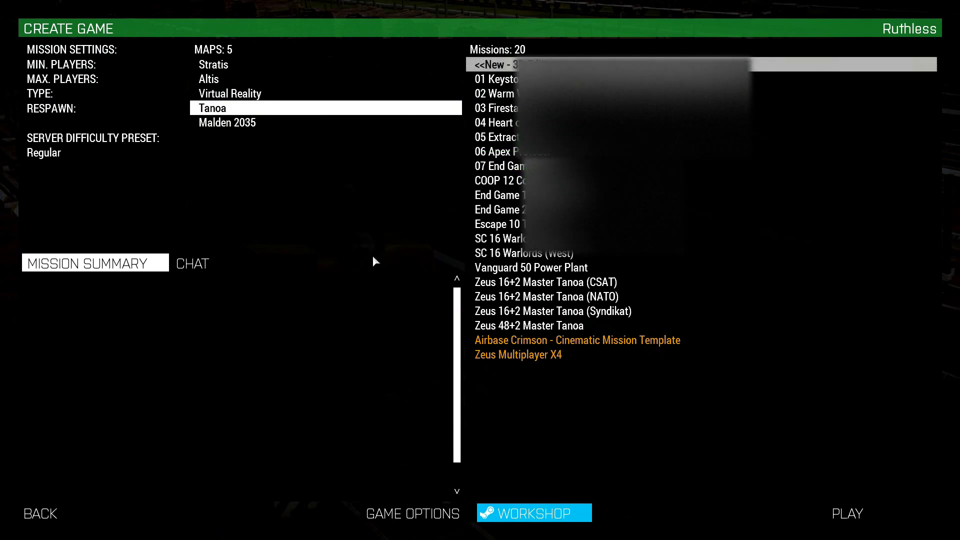
{"action": "left_click", "coordinate": [111, 514]}
{"action": "left_click", "coordinate": [531, 54]}
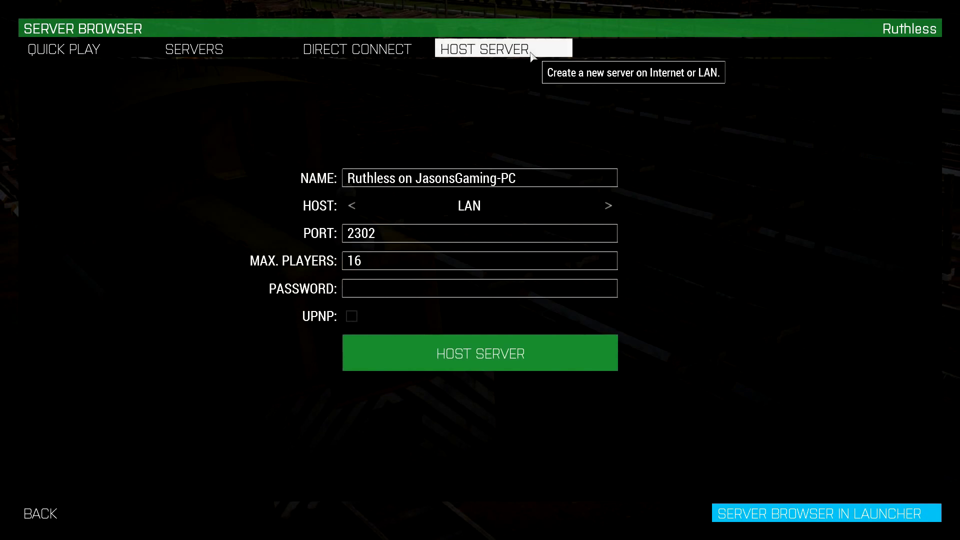
Host an Internet server named 'my server' with a password and UPnP enabled.
{"action": "left_click", "coordinate": [532, 202]}
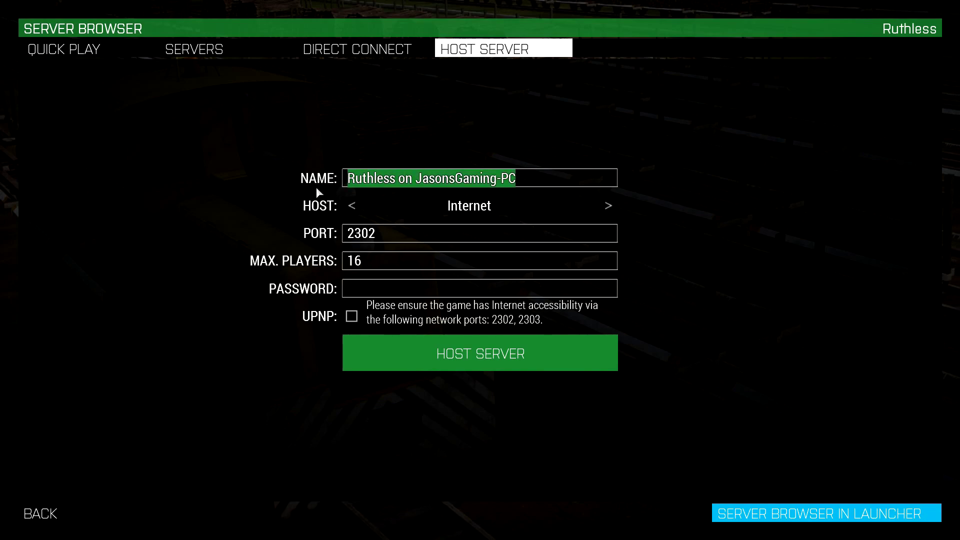
{"action": "type", "text": "my server"}
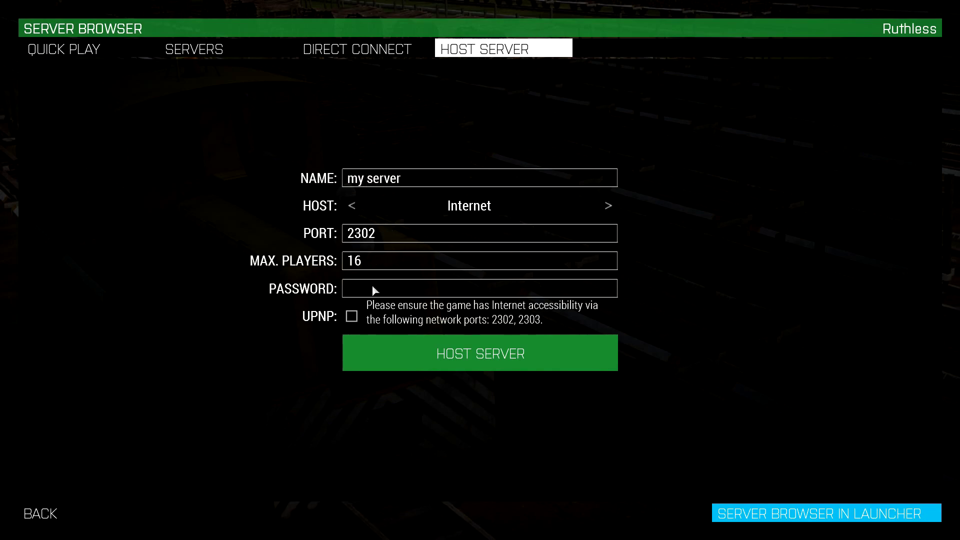
{"action": "left_click", "coordinate": [376, 290]}
{"action": "type", "text": "applesauce"}
{"action": "left_click", "coordinate": [352, 316]}
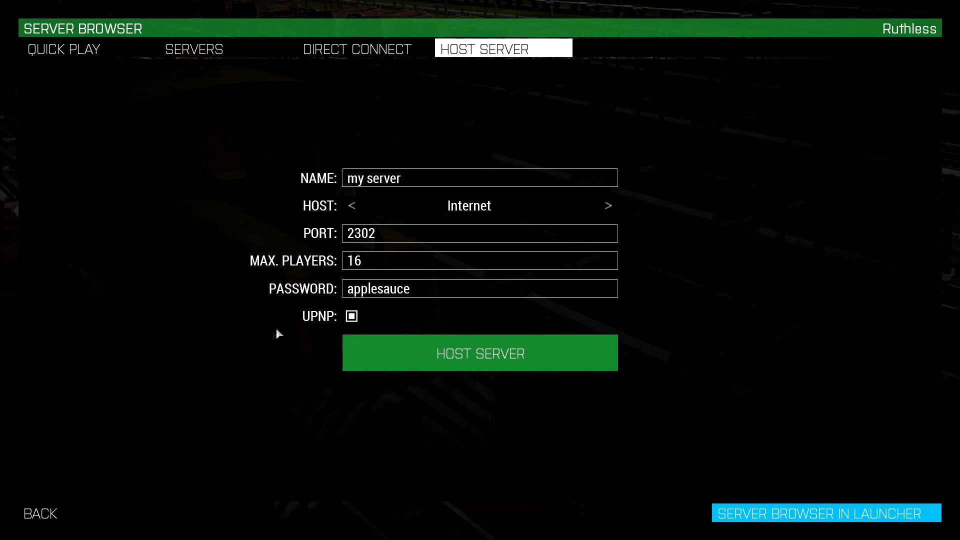
{"action": "left_click", "coordinate": [528, 364]}
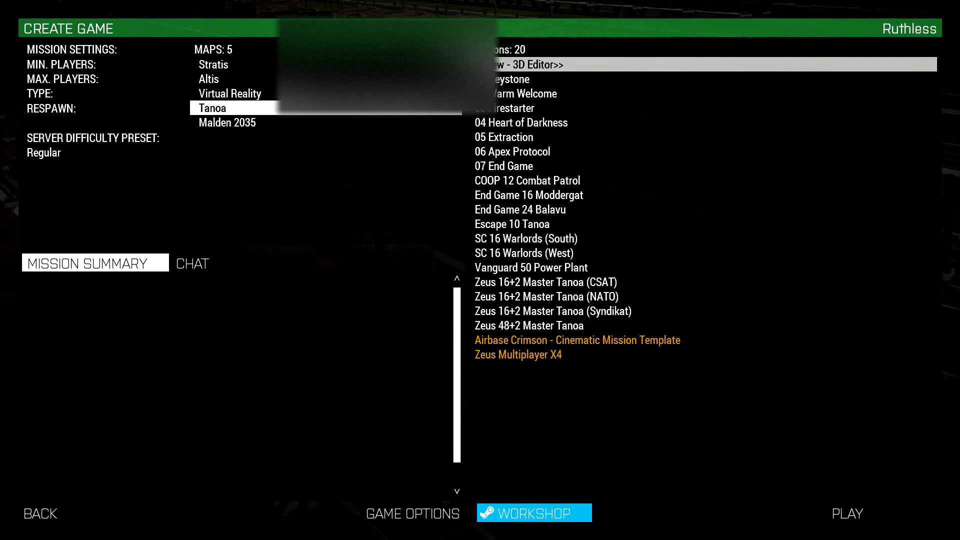
Reload the router's Port Forwarding page and highlight the new arma3 UDP rules for ports 2302, 2303, 2304 and 2306.
{"action": "key", "text": "alt+Tab"}
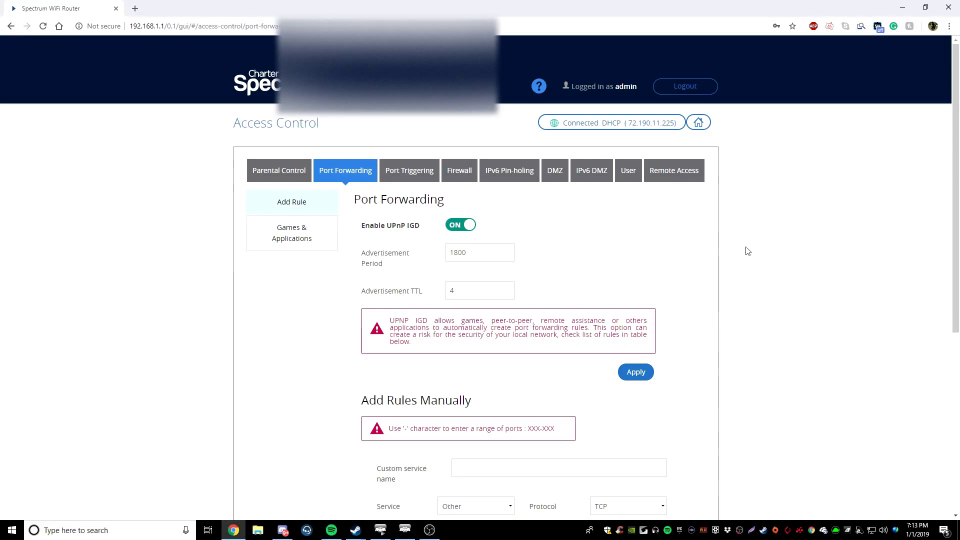
{"action": "scroll", "coordinate": [758, 255], "scroll_direction": "down", "scroll_amount": 6}
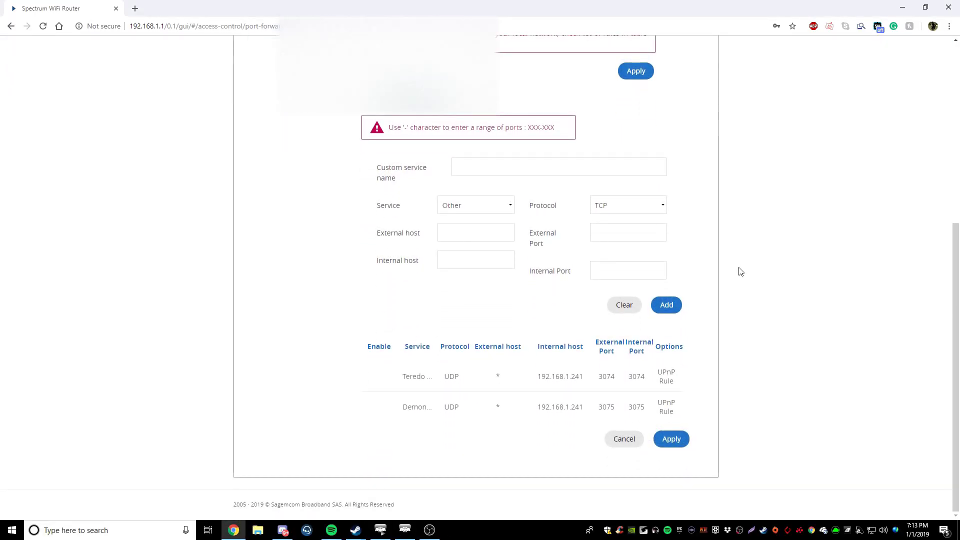
{"action": "scroll", "coordinate": [739, 272], "scroll_direction": "up", "scroll_amount": 4}
{"action": "scroll", "coordinate": [739, 272], "scroll_direction": "down", "scroll_amount": 4}
{"action": "left_click", "coordinate": [42, 27]}
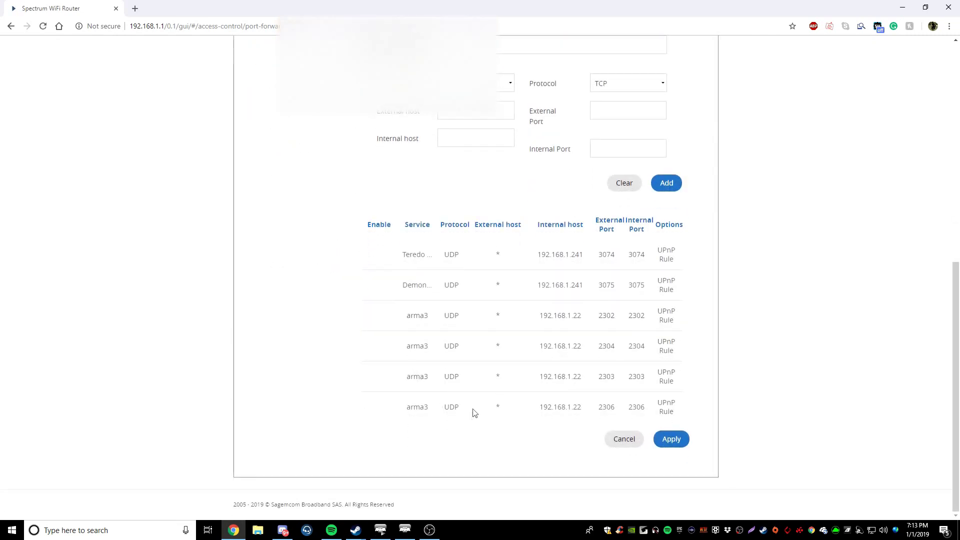
{"action": "left_click_drag", "start_coordinate": [461, 408], "coordinate": [407, 310]}
{"action": "left_click", "coordinate": [407, 310]}
{"action": "left_click_drag", "start_coordinate": [666, 409], "coordinate": [408, 295]}
{"action": "left_click", "coordinate": [675, 416]}
{"action": "left_click", "coordinate": [407, 295]}
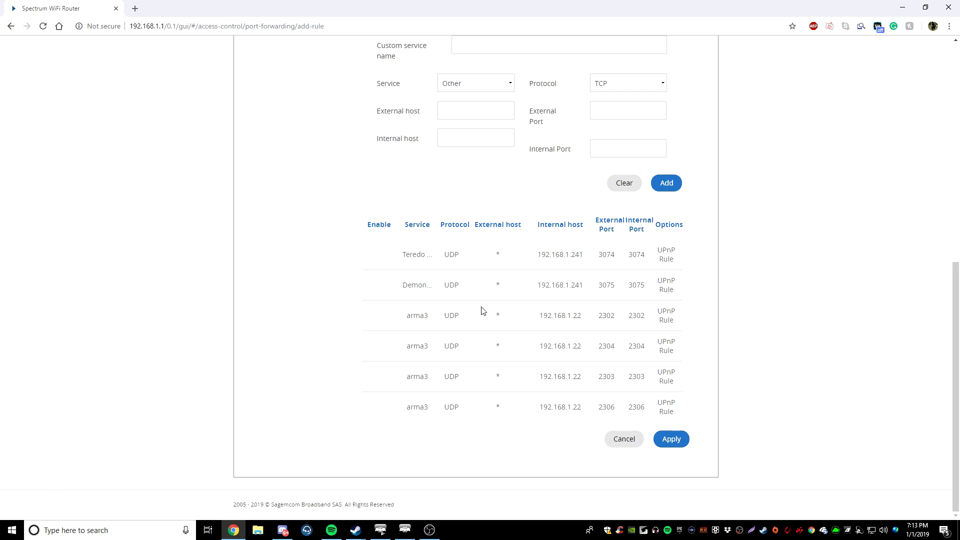
{"action": "scroll", "coordinate": [484, 311], "scroll_direction": "up", "scroll_amount": 8}
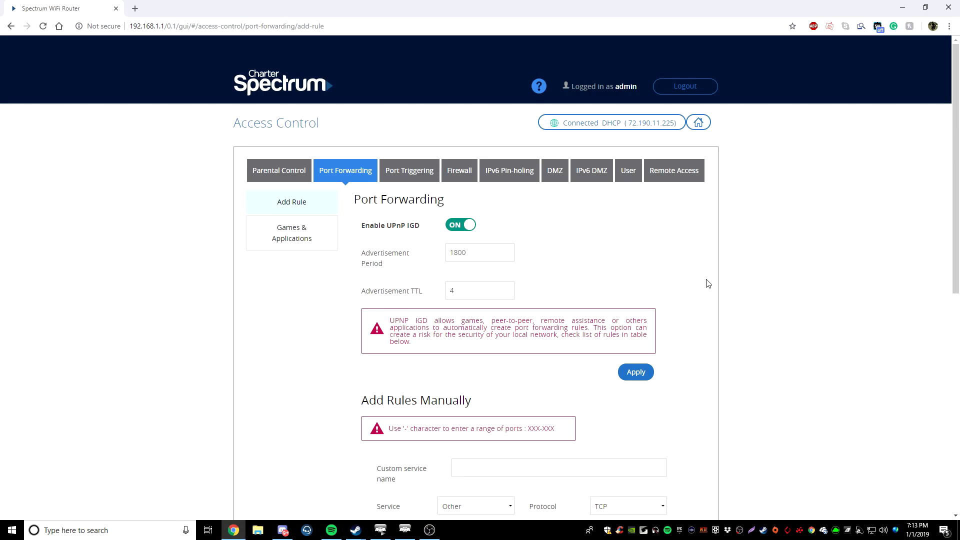
{"action": "left_click_drag", "start_coordinate": [690, 398], "coordinate": [618, 298]}
{"action": "left_click", "coordinate": [609, 292]}
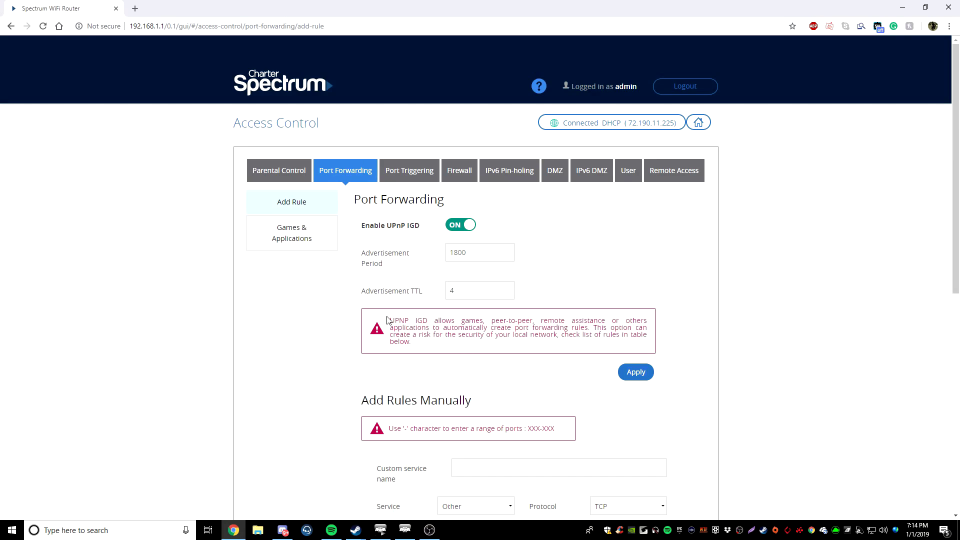